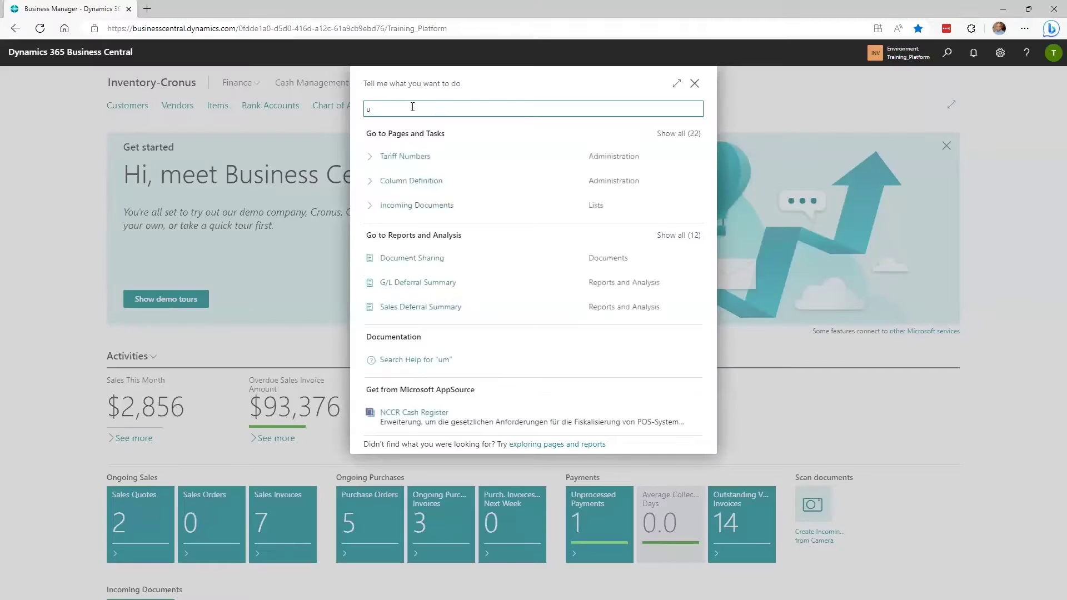
Step: Add unit of measure EACH, description 'Each', international standard code EA
{"action": "type", "text": "nits of"}
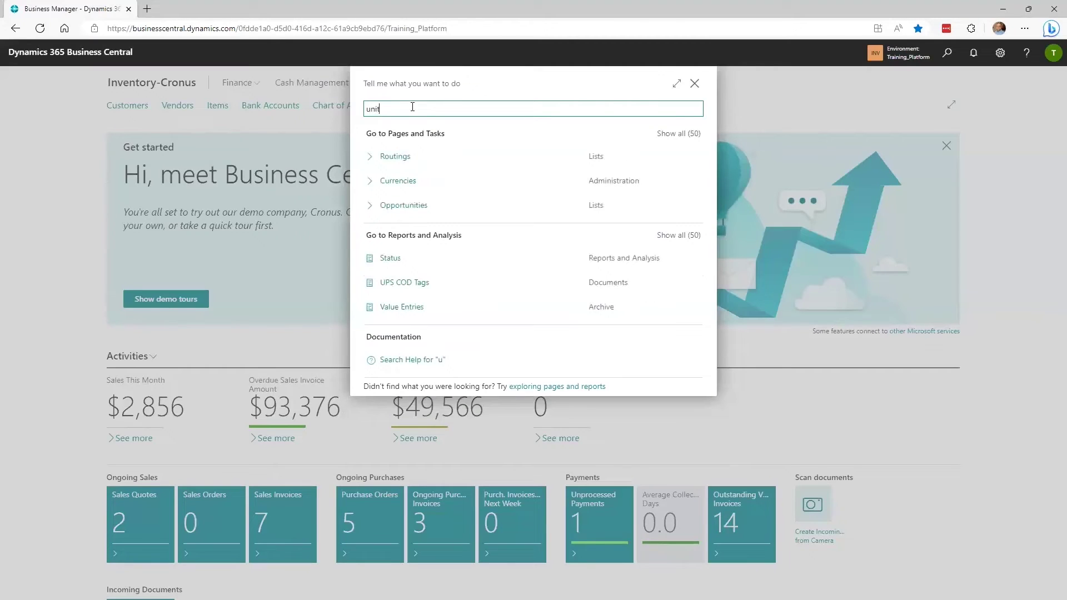
{"action": "left_click", "coordinate": [428, 157]}
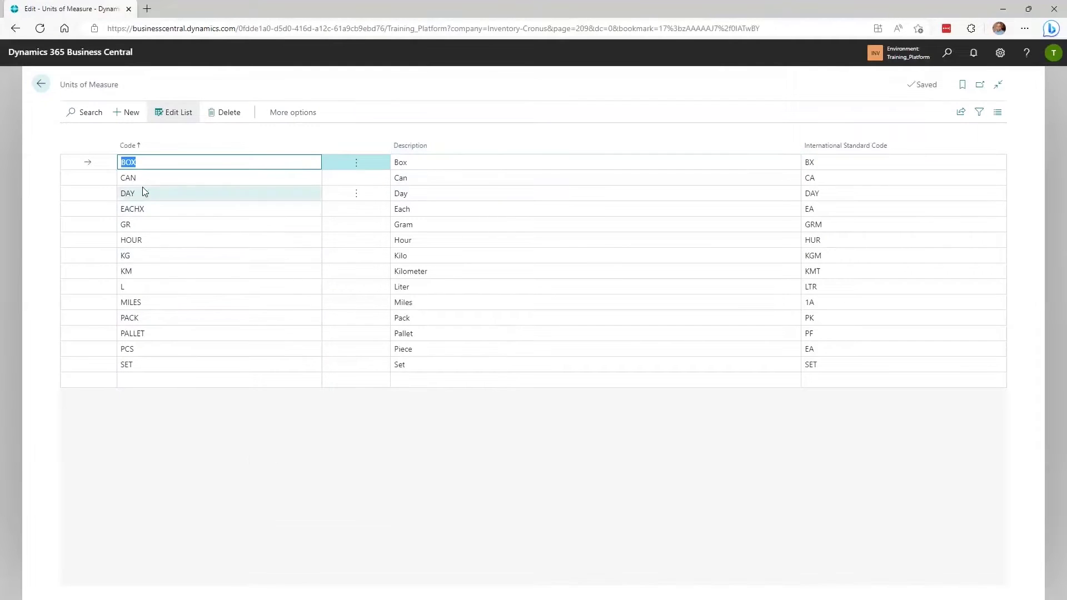
{"action": "left_click", "coordinate": [131, 112]}
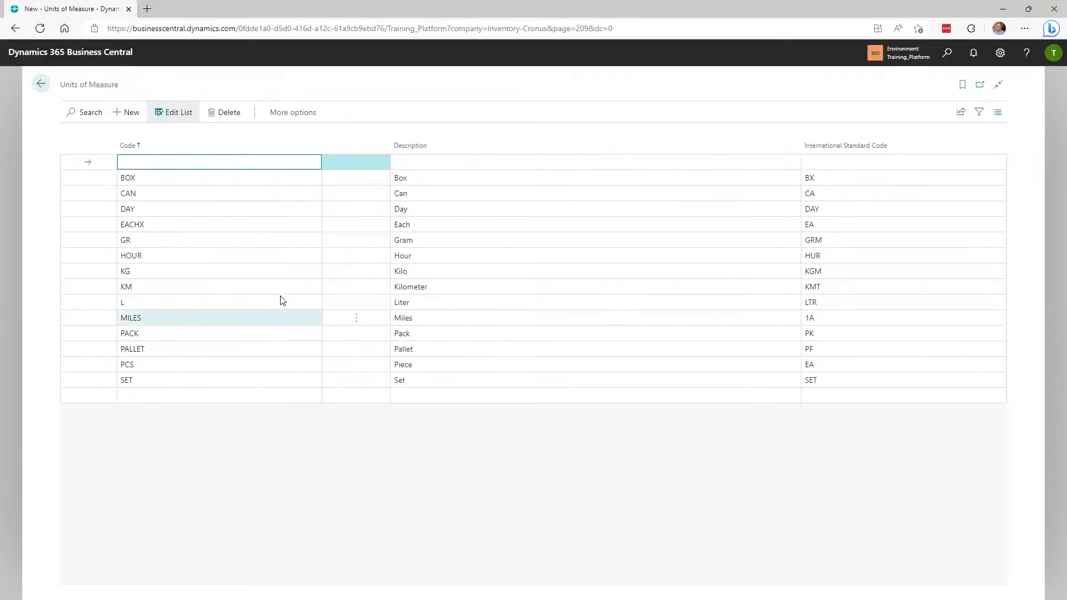
{"action": "type", "text": "EACH"}
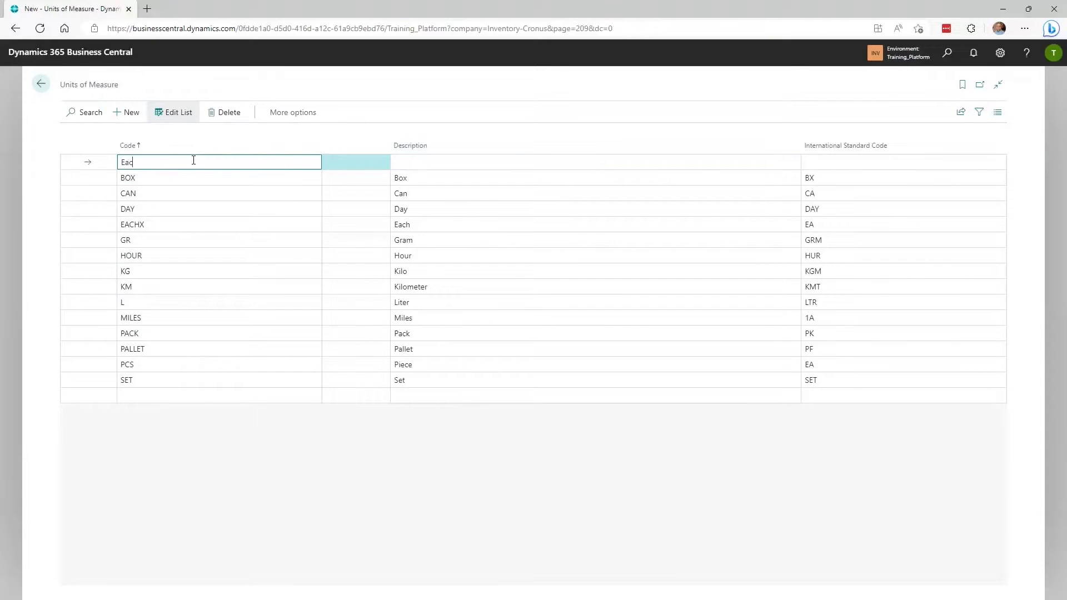
{"action": "key", "text": "Tab"}
{"action": "type", "text": "Each"}
{"action": "key", "text": "Tab"}
{"action": "type", "text": "EA"}
{"action": "key", "text": "Return"}
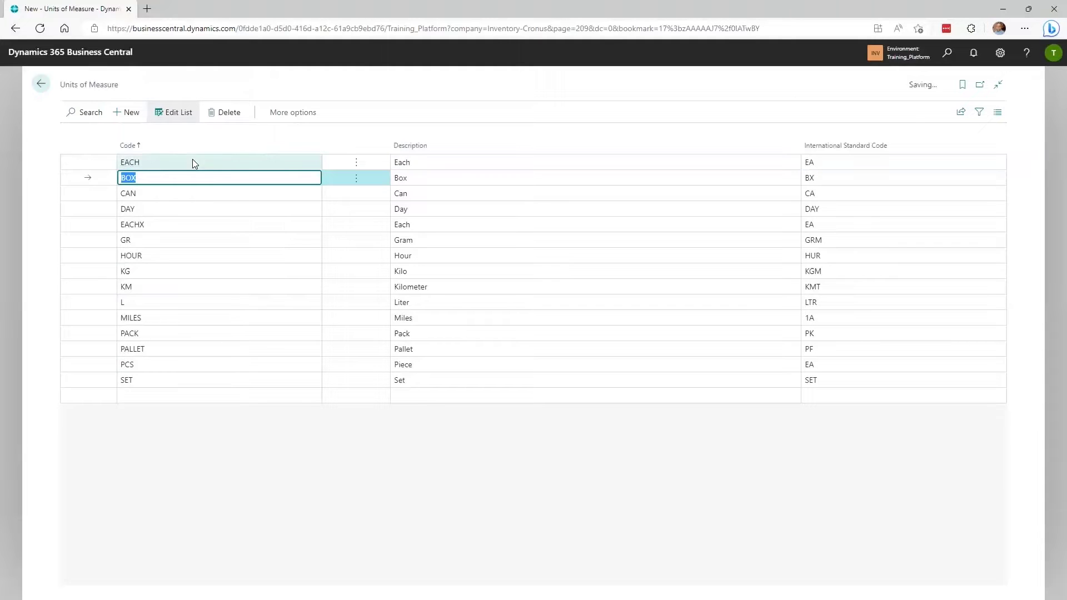
Step: Add unit of measure CASE12, description 'Case of 12', international standard code CS
{"action": "left_click", "coordinate": [127, 113]}
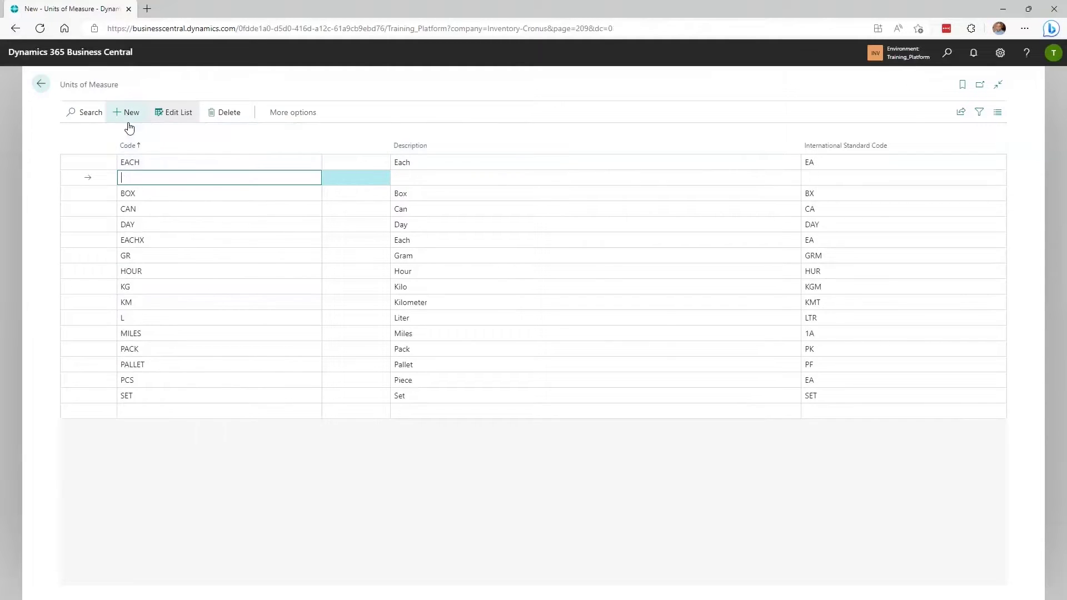
{"action": "type", "text": "Cas"}
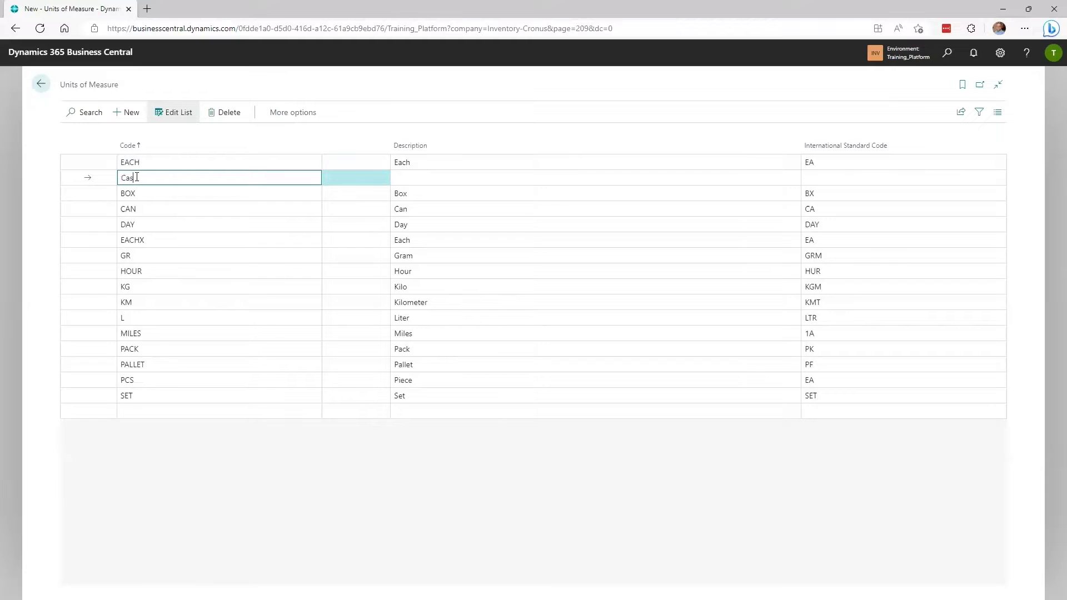
{"action": "type", "text": "e12"}
{"action": "key", "text": "Tab"}
{"action": "type", "text": "Case"}
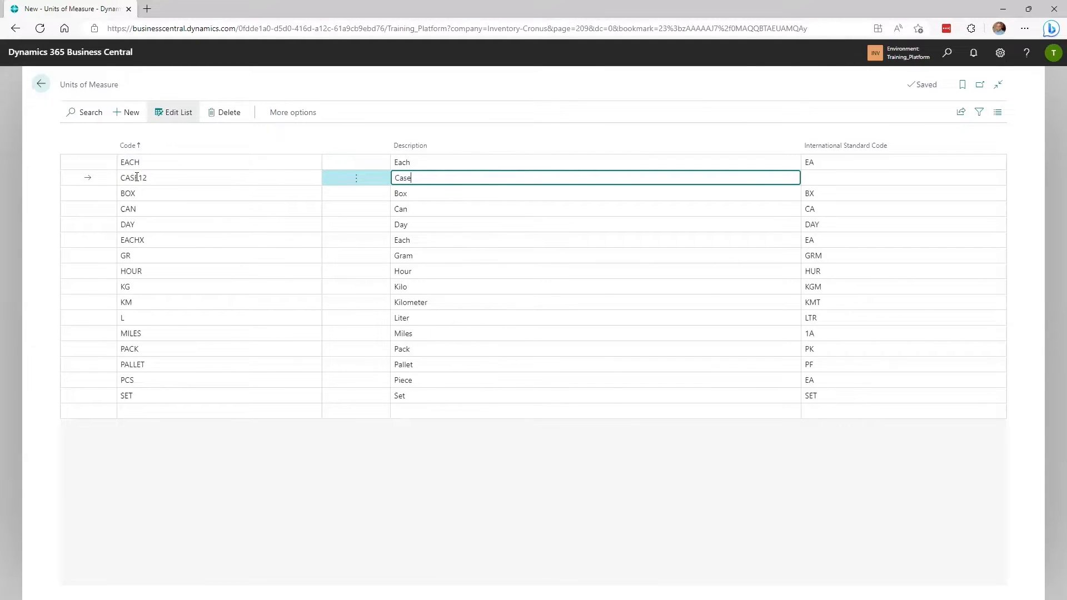
{"action": "type", "text": " of 12"}
{"action": "key", "text": "Tab"}
{"action": "type", "text": "CA"}
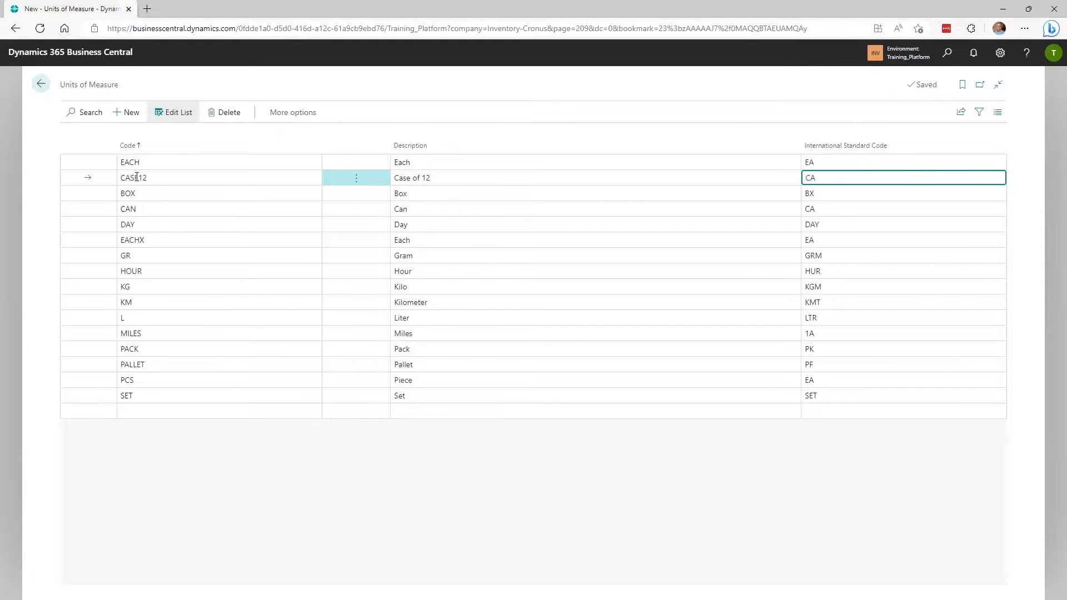
{"action": "type", "text": "S"}
{"action": "key", "text": "BackSpace"}
{"action": "type", "text": "S"}
Step: From the home page, find the Items list and open item 1002 Cleaning Solution
{"action": "left_click", "coordinate": [40, 86]}
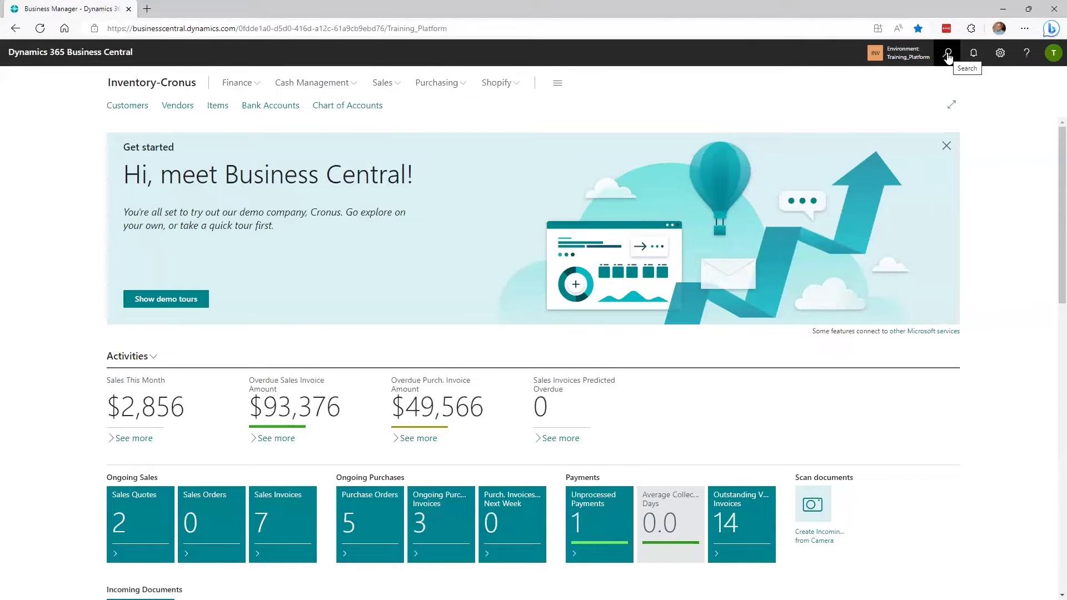
{"action": "left_click", "coordinate": [948, 54]}
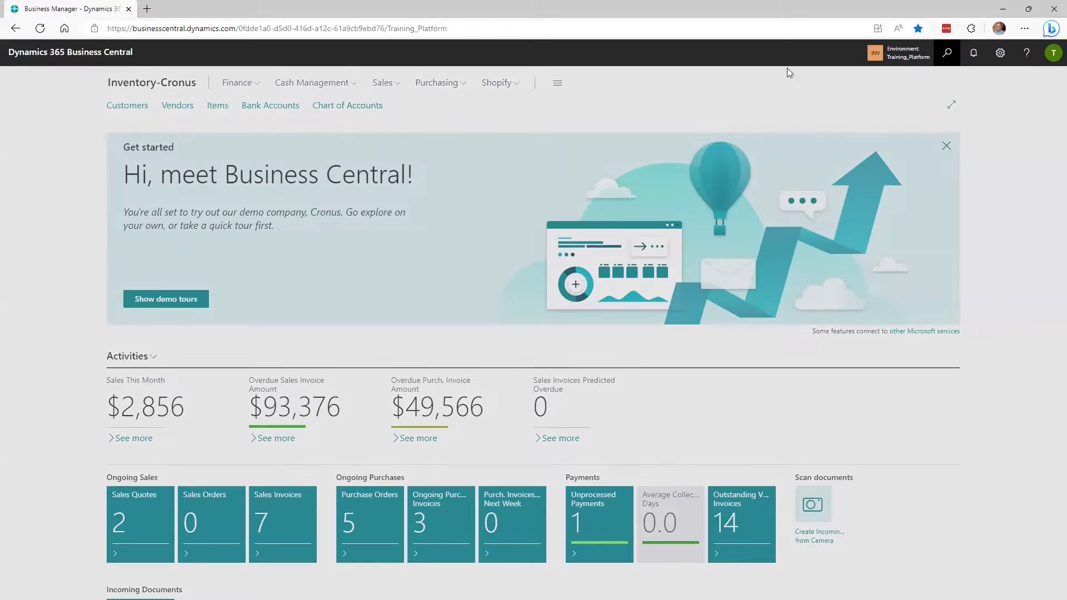
{"action": "type", "text": "items"}
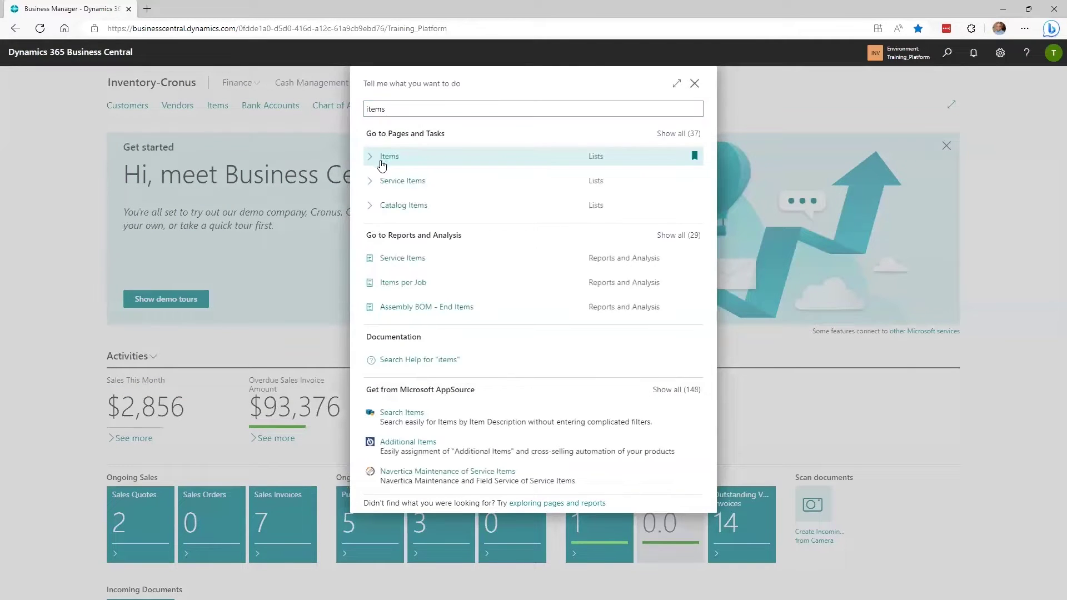
{"action": "left_click", "coordinate": [381, 162]}
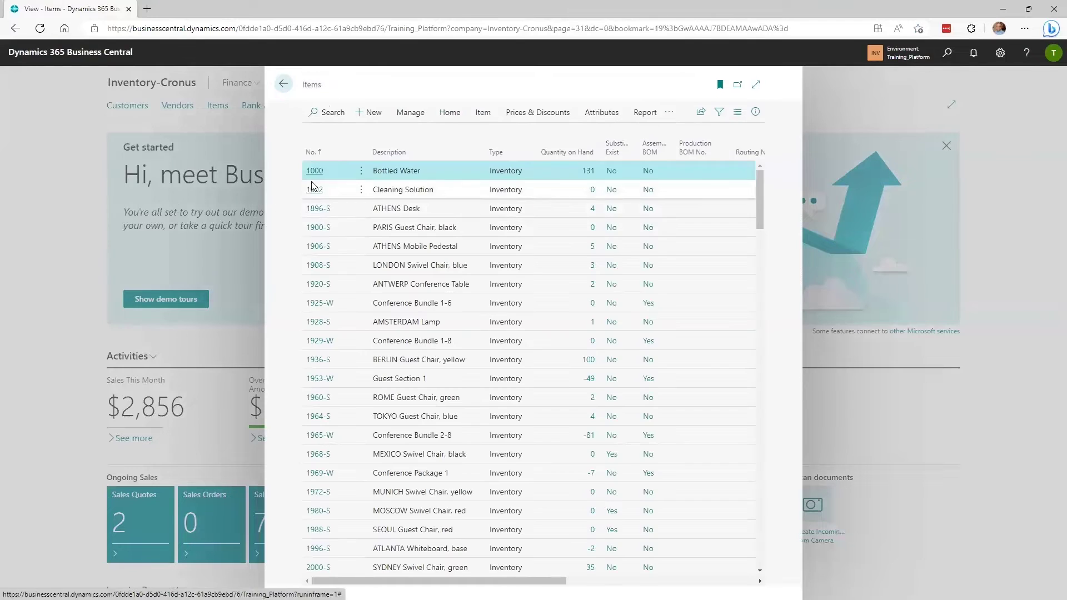
{"action": "left_click", "coordinate": [317, 191]}
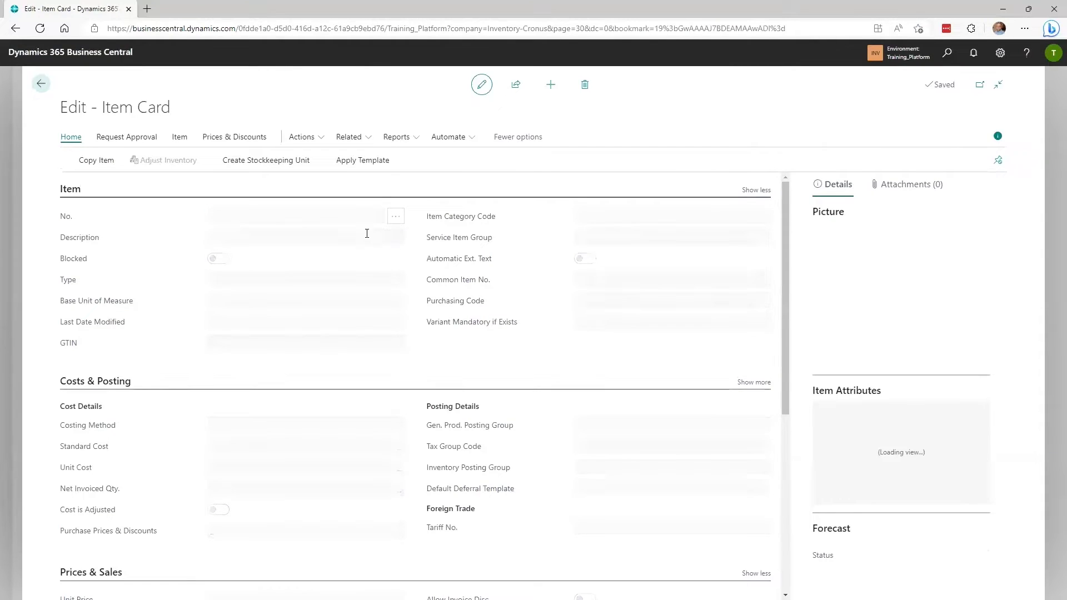
Step: Check the item's base unit of measure, then bring up its Units of Measure page
{"action": "left_click", "coordinate": [274, 300]}
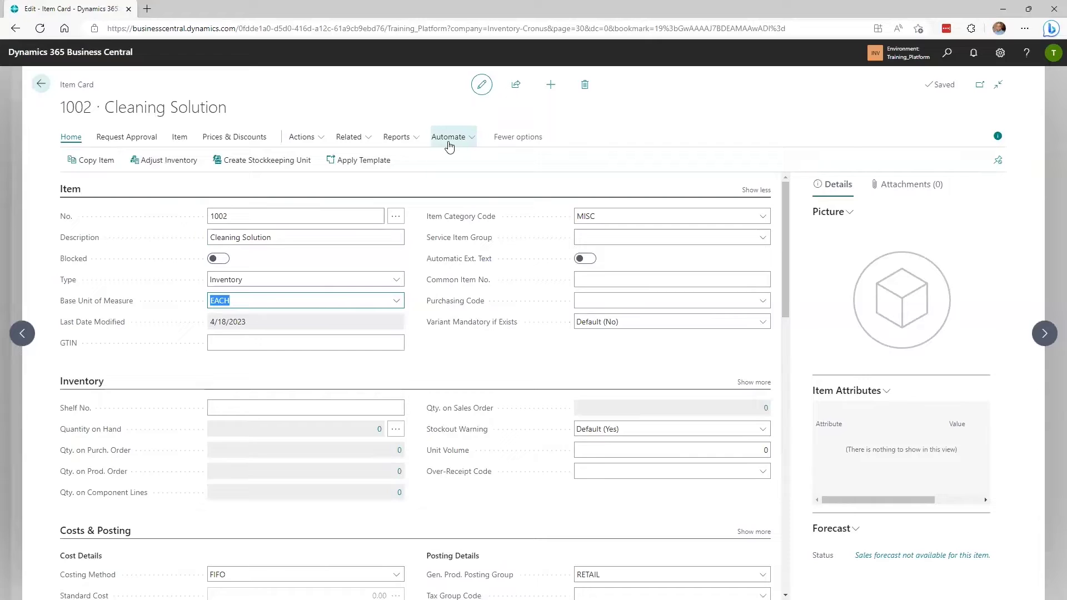
{"action": "left_click", "coordinate": [361, 141]}
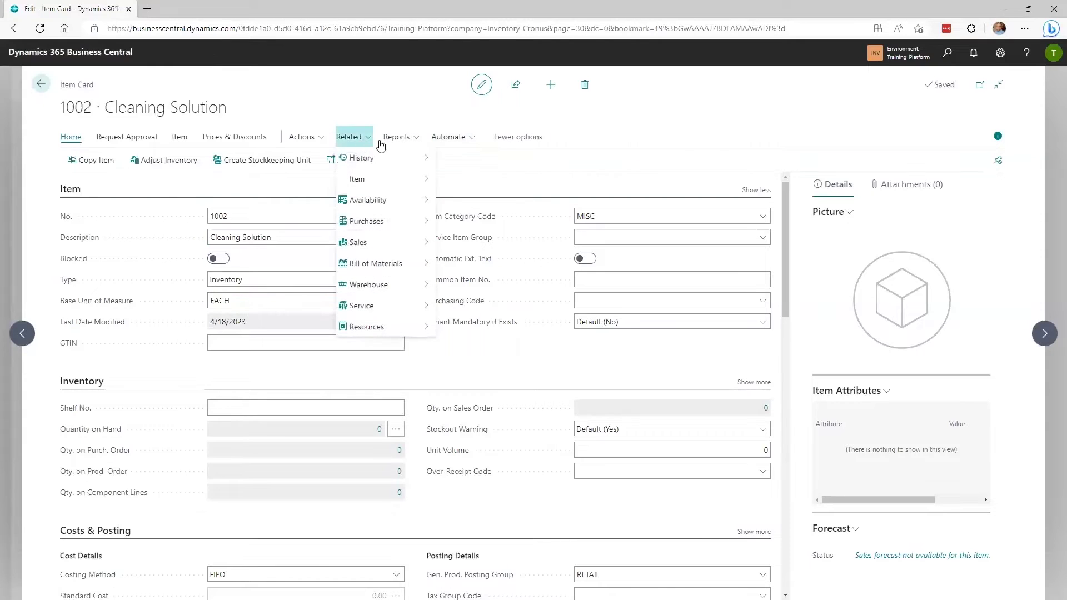
{"action": "mouse_move", "coordinate": [382, 185]}
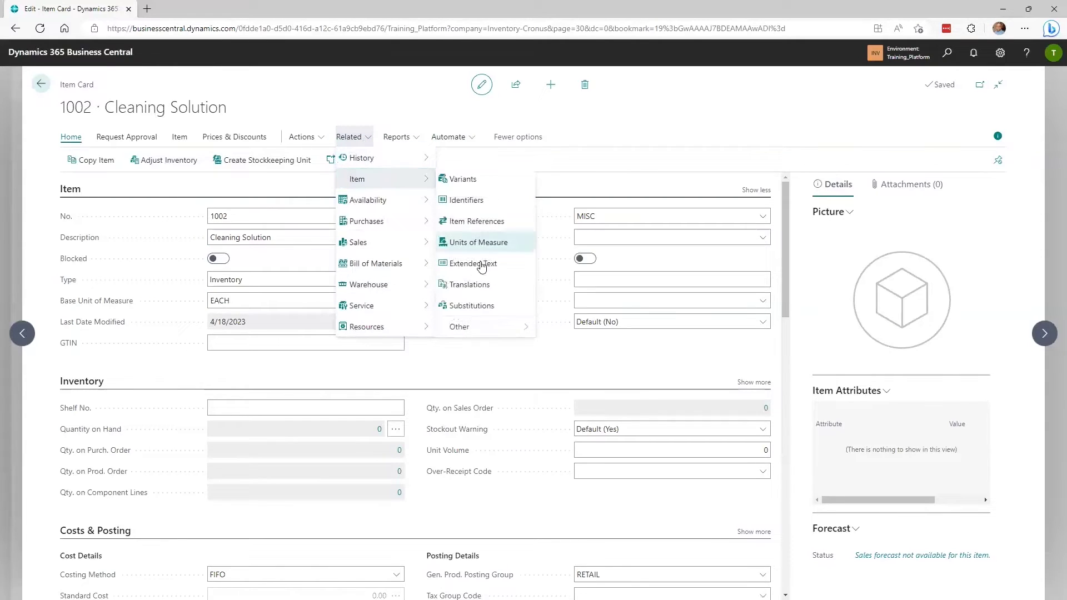
{"action": "left_click", "coordinate": [494, 246]}
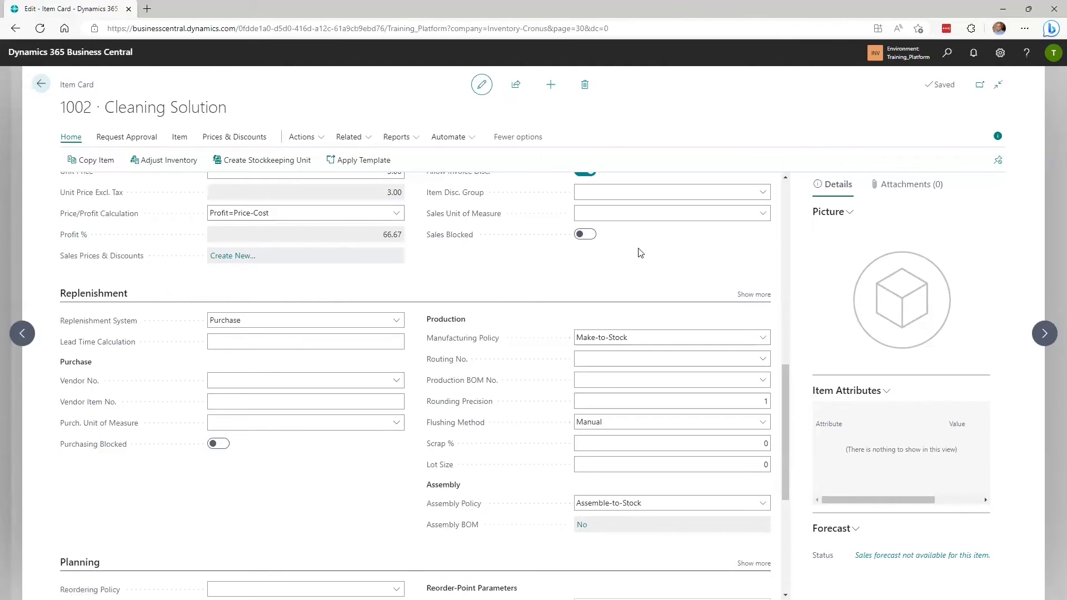
Step: On item 1002's card, set Sales Unit of Measure to EACH and Purch. Unit of Measure to CASE12
{"action": "scroll", "coordinate": [637, 255], "scroll_direction": "up", "scroll_amount": 2}
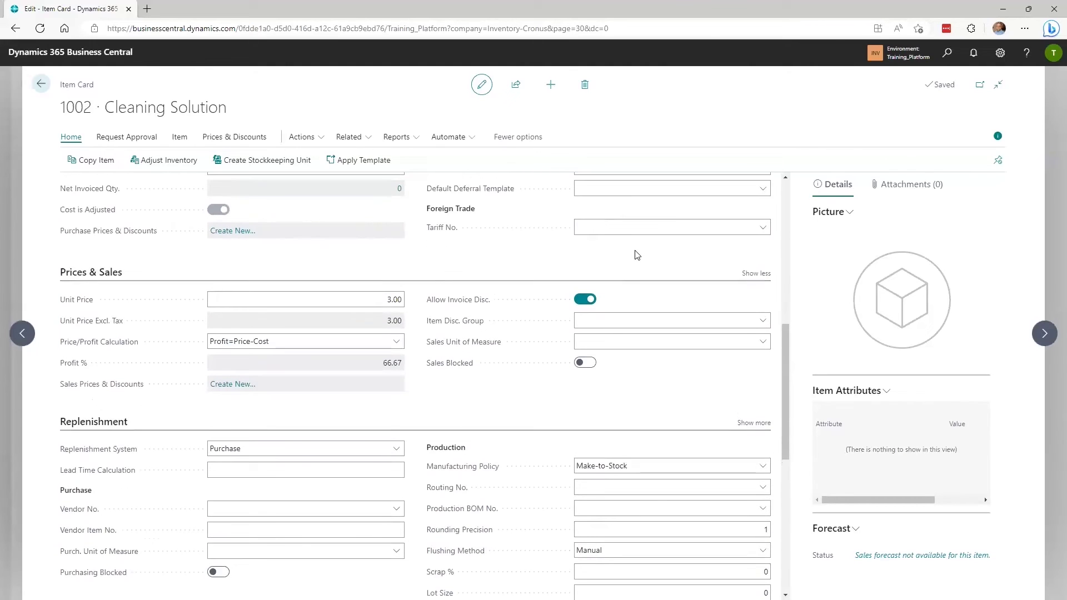
{"action": "left_click", "coordinate": [623, 344]}
{"action": "type", "text": "each"}
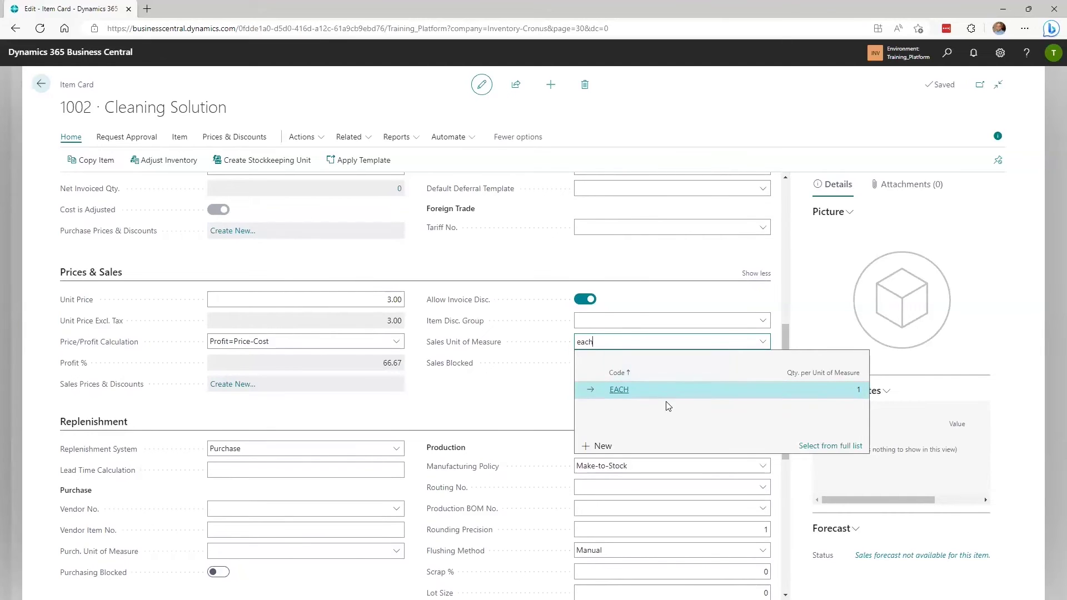
{"action": "key", "text": "Return"}
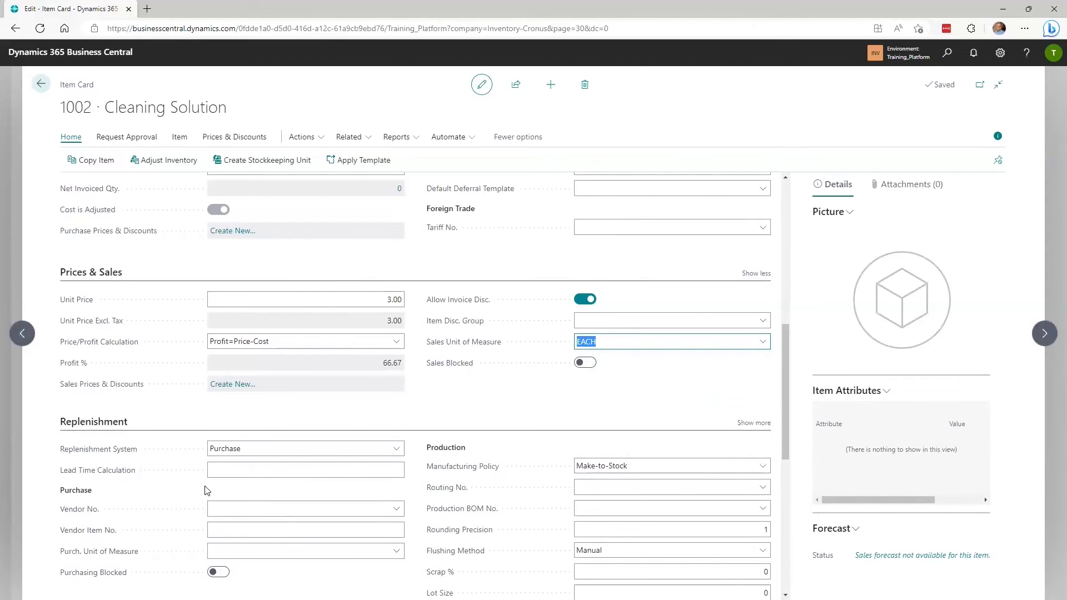
{"action": "scroll", "coordinate": [253, 455], "scroll_direction": "down", "scroll_amount": 3}
{"action": "left_click", "coordinate": [244, 356]}
{"action": "type", "text": "case12"}
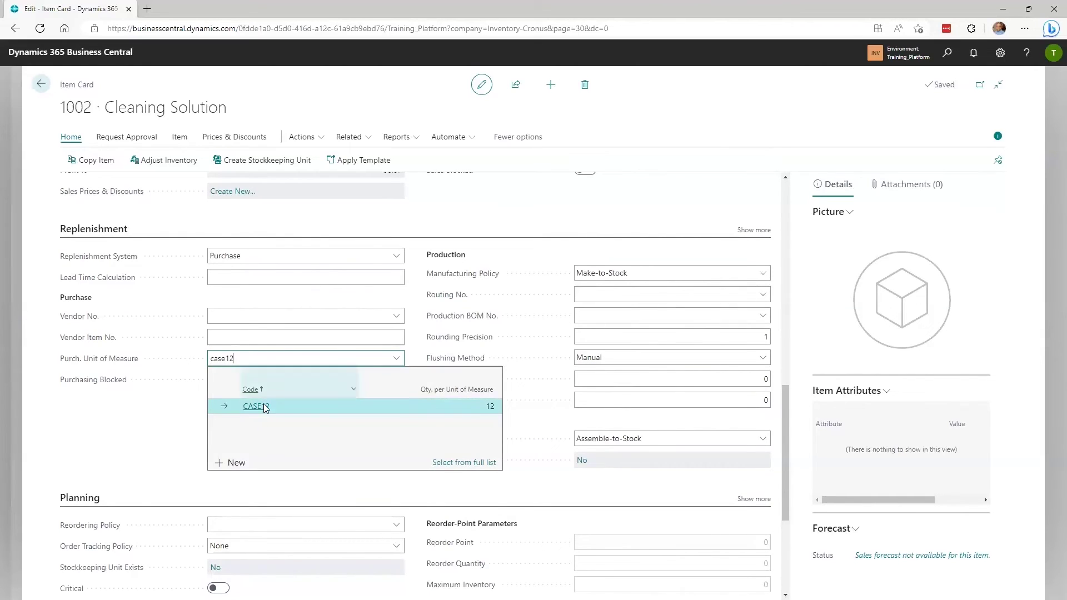
{"action": "left_click", "coordinate": [285, 409]}
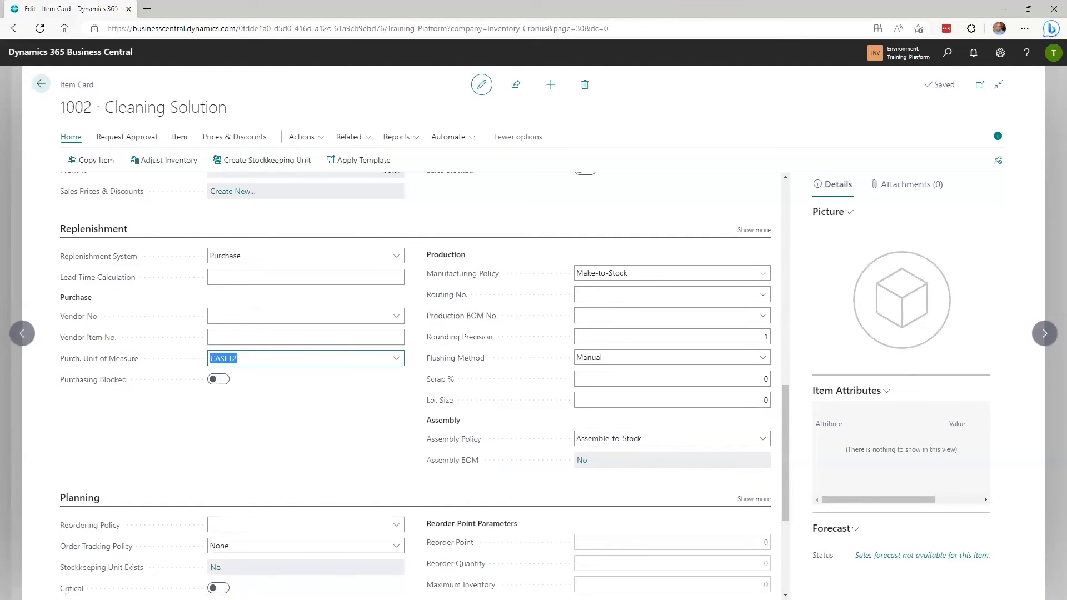